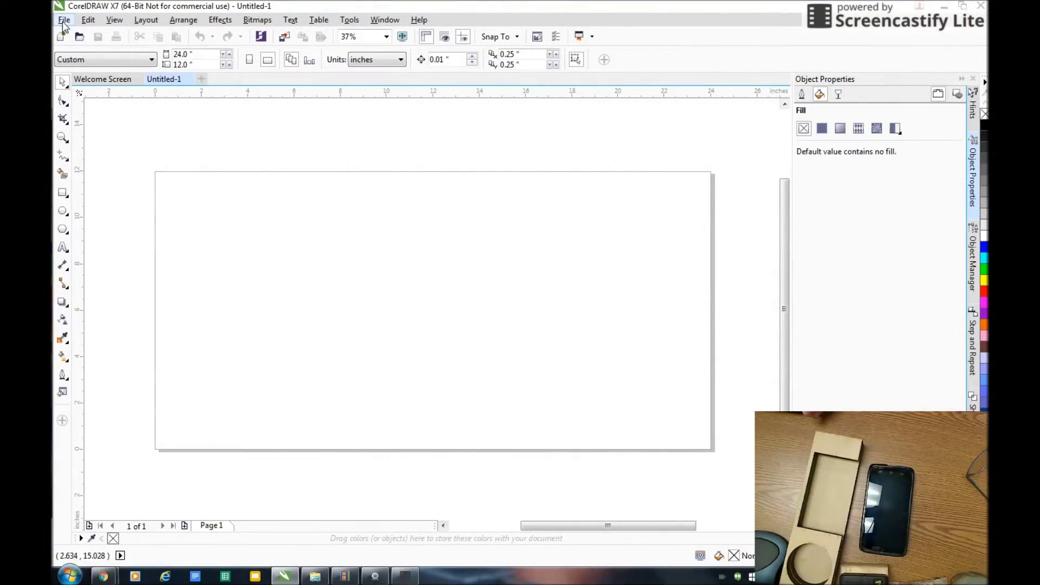
# Open the New Document dialog from the File menu, then cancel it without creating a document.
pyautogui.click(64, 20)
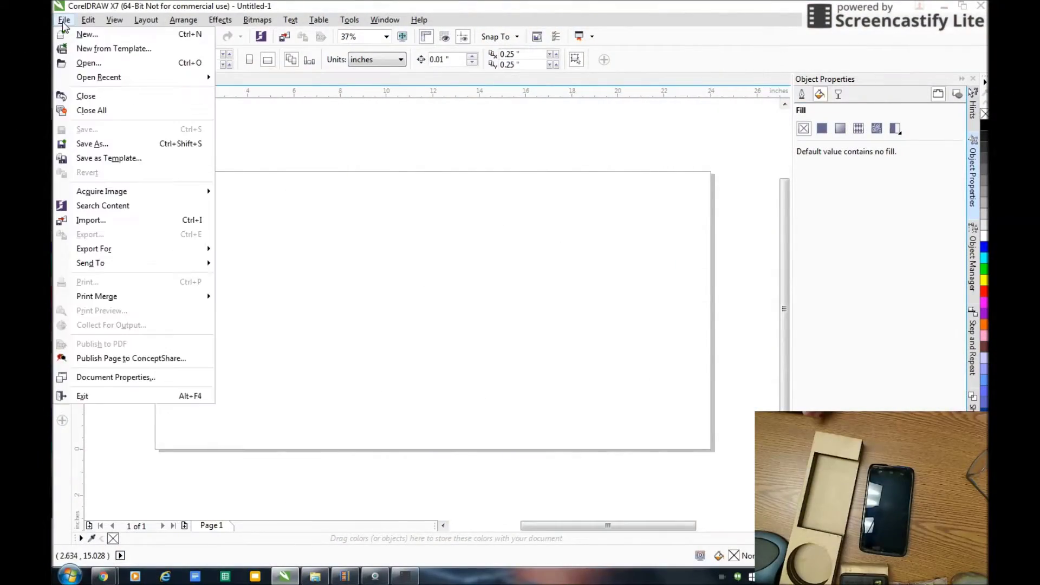
pyautogui.click(105, 39)
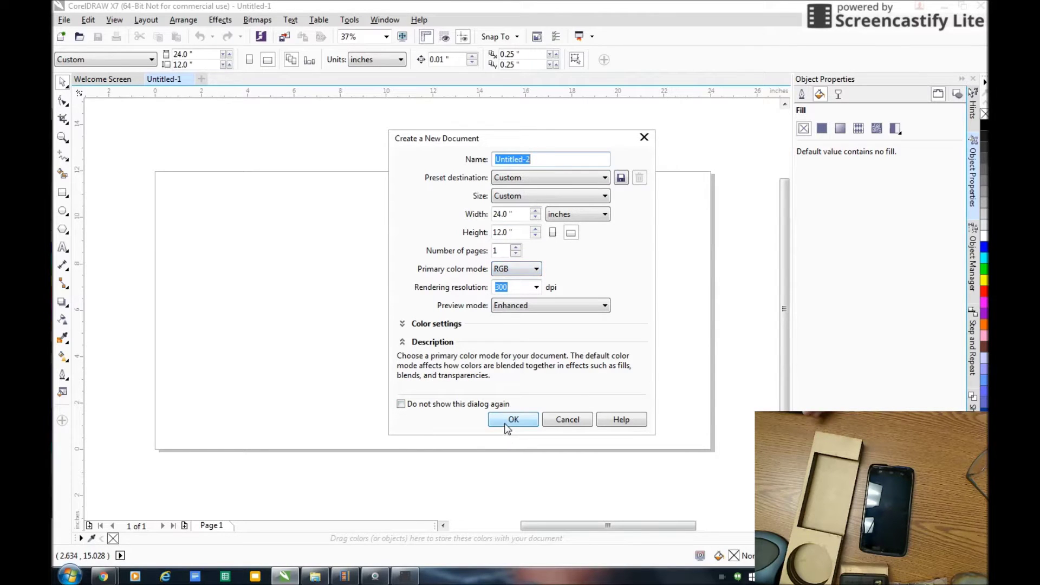
pyautogui.click(569, 420)
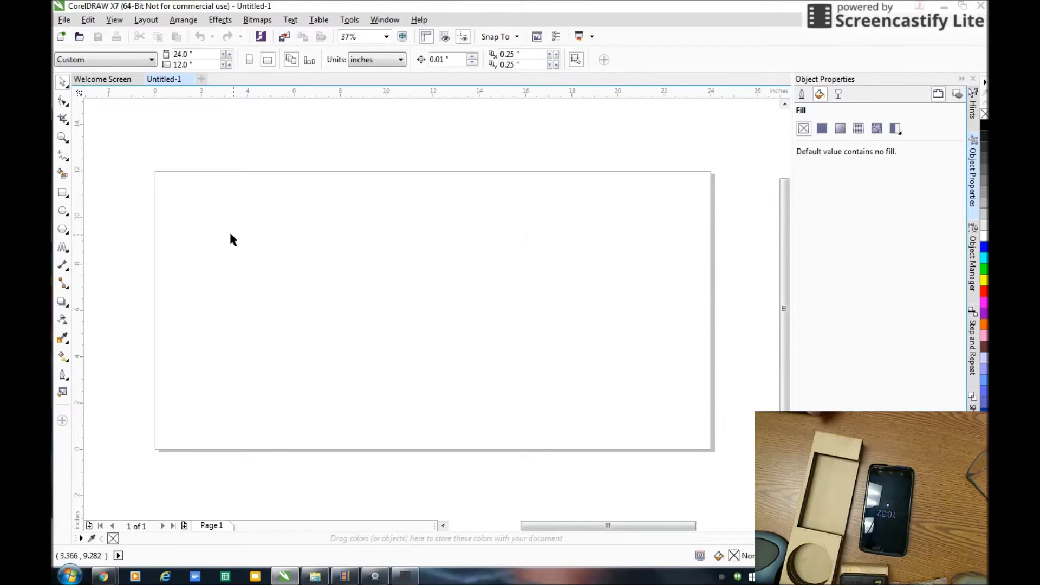
# Draw a rectangle, size it to 10 × 5 inches, and move it to the page's top-left.
pyautogui.click(63, 196)
pyautogui.moveTo(168, 182)
pyautogui.mouseDown()
pyautogui.moveTo(223, 252)
pyautogui.moveTo(301, 432)
pyautogui.mouseUp()
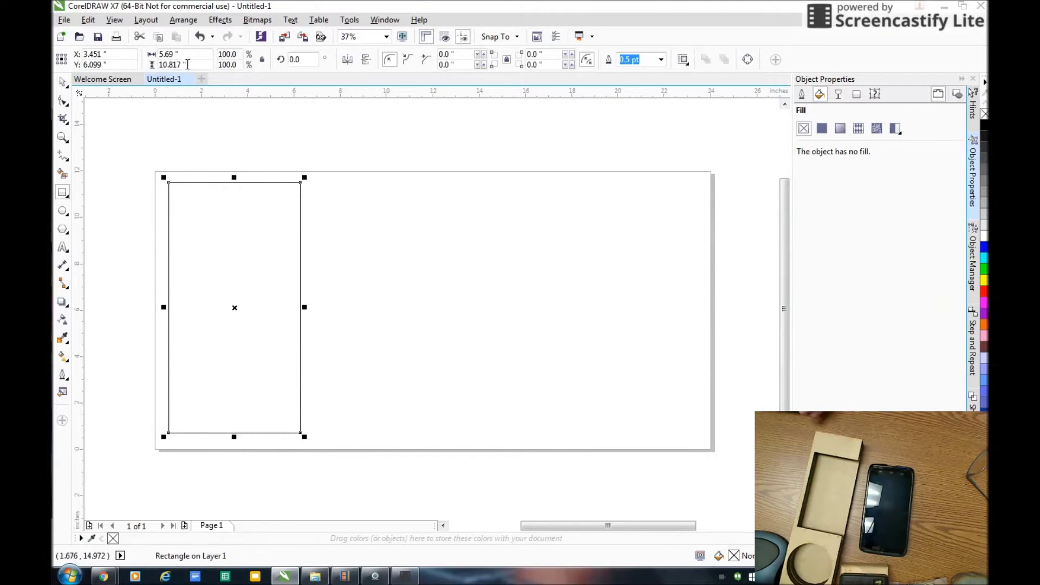
pyautogui.moveTo(187, 55); pyautogui.dragTo(157, 55)
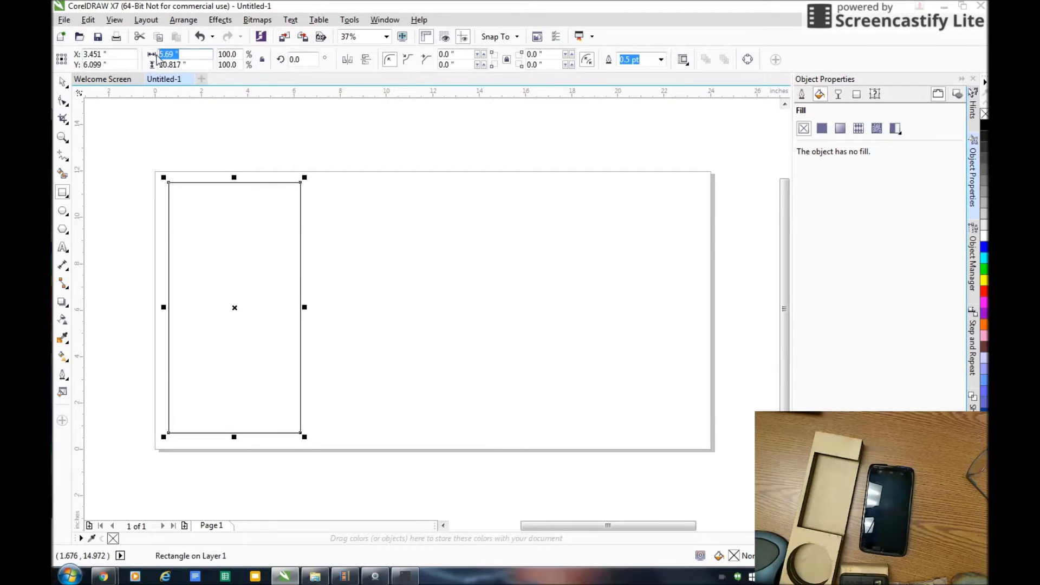
pyautogui.write('10')
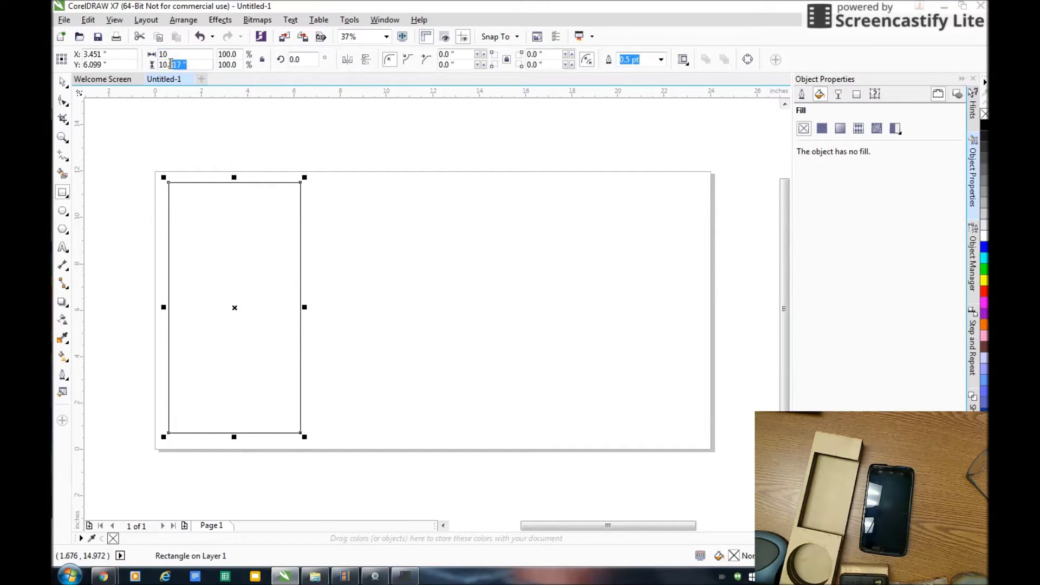
pyautogui.write('5')
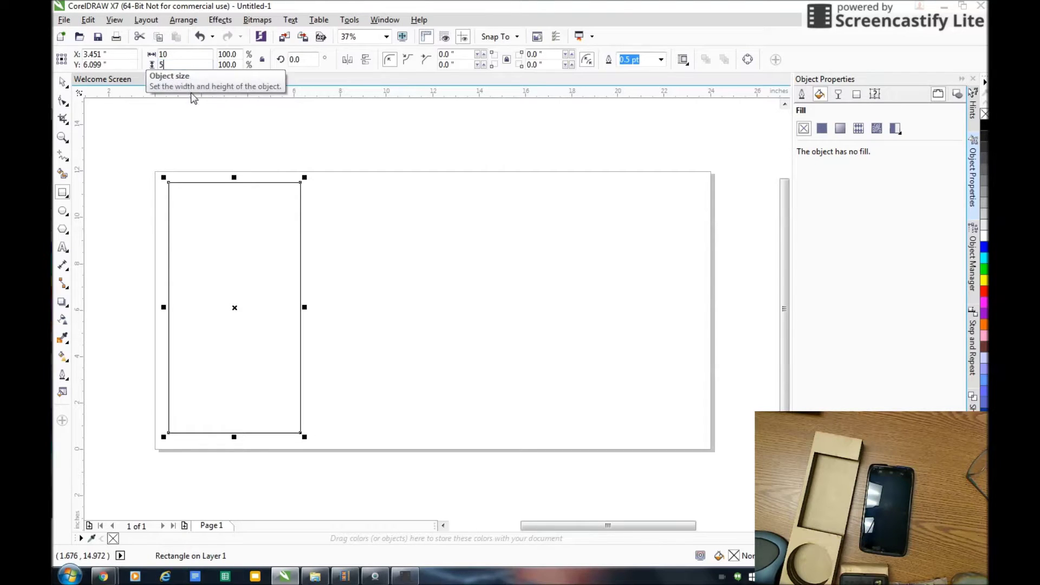
pyautogui.press('Return')
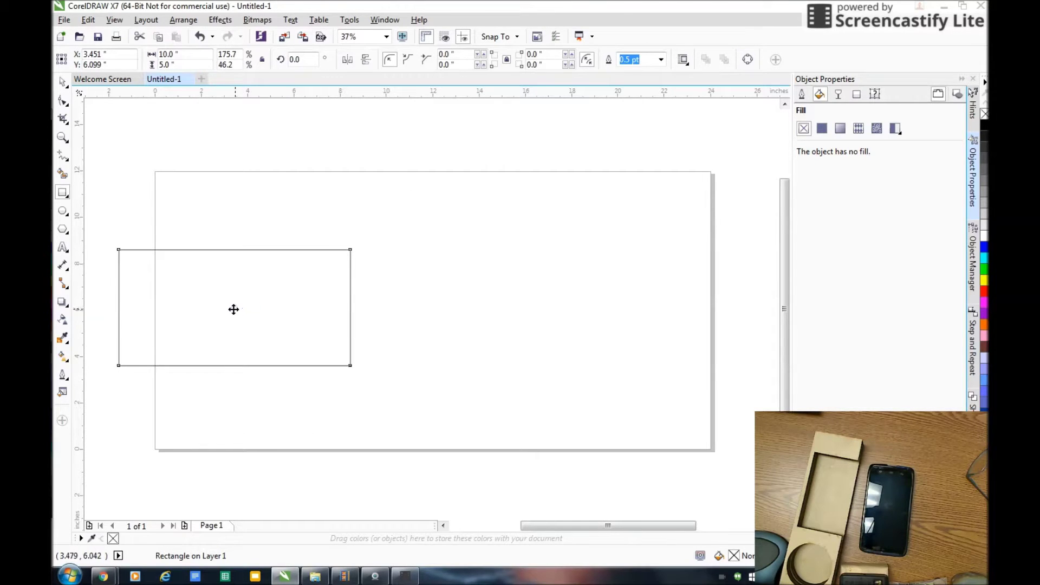
pyautogui.moveTo(233, 309); pyautogui.dragTo(290, 255)
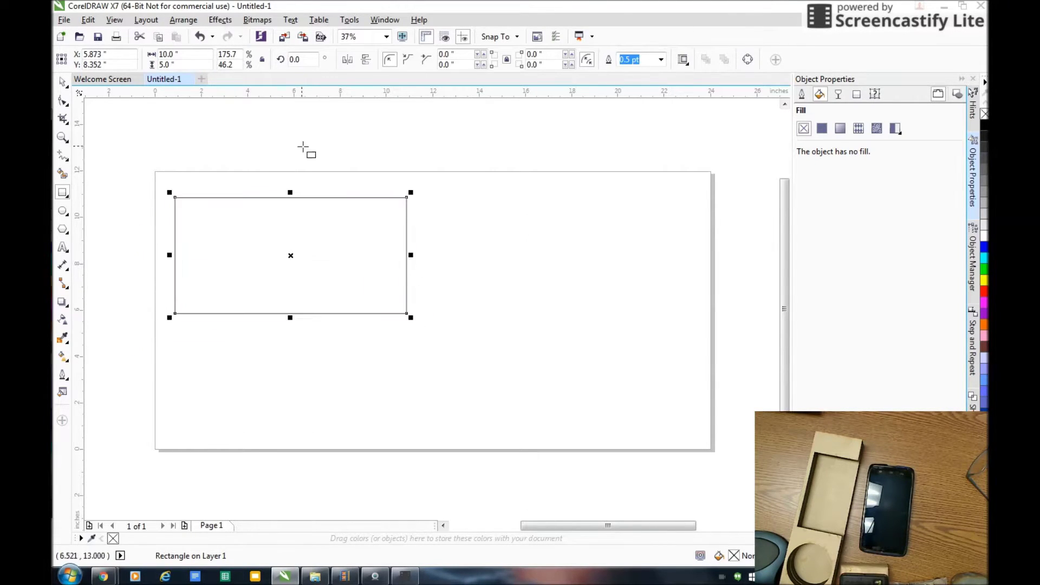
pyautogui.click(63, 212)
# Draw an ellipse, size it to a 4 × 4 inch circle, and place it at the rectangle's right end.
pyautogui.moveTo(343, 259); pyautogui.dragTo(286, 220)
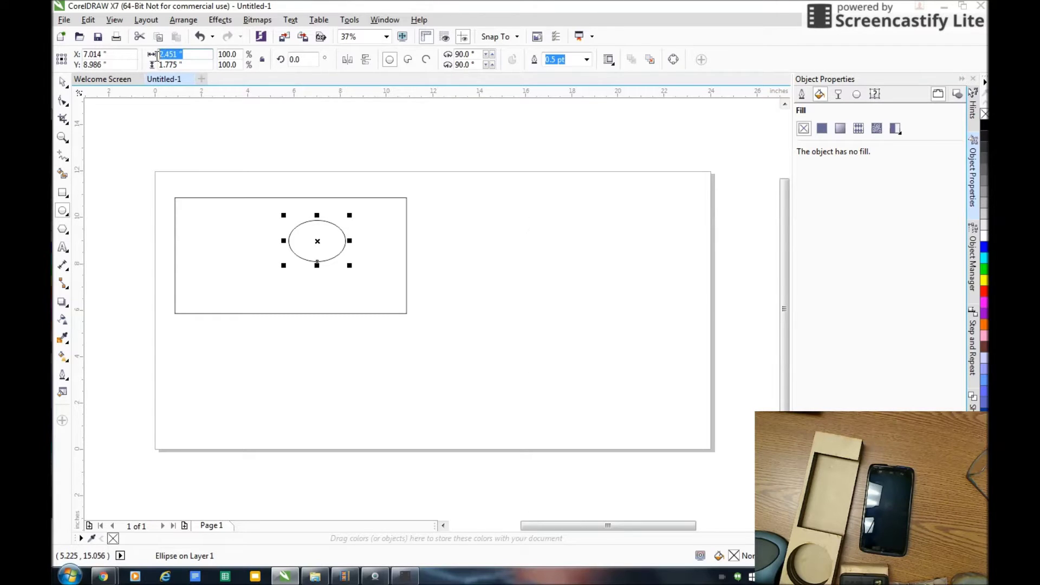
pyautogui.write('1')
pyautogui.moveTo(185, 68); pyautogui.dragTo(176, 65)
pyautogui.write('4')
pyautogui.press('Return')
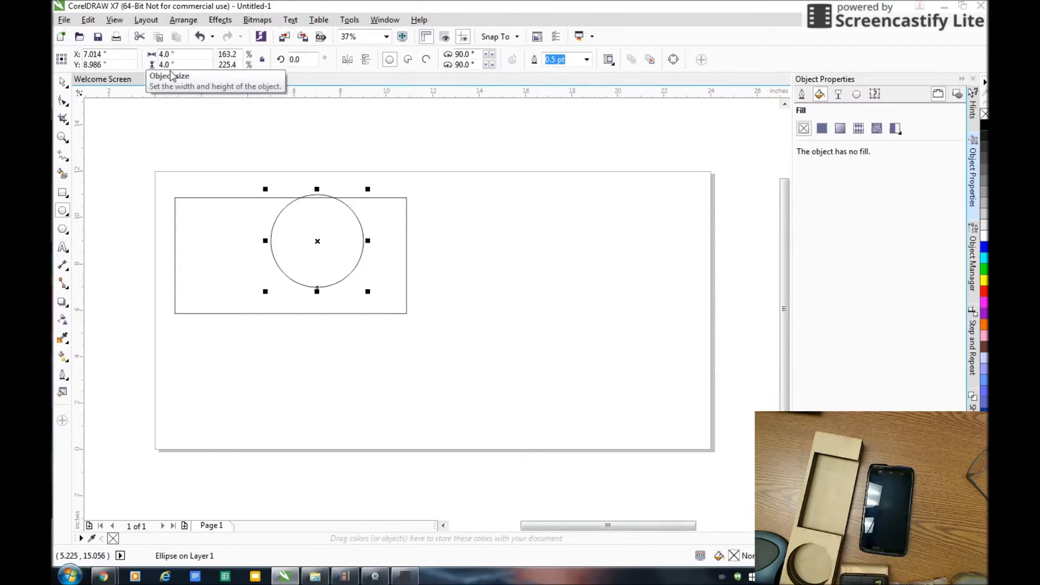
pyautogui.moveTo(314, 243); pyautogui.dragTo(347, 257)
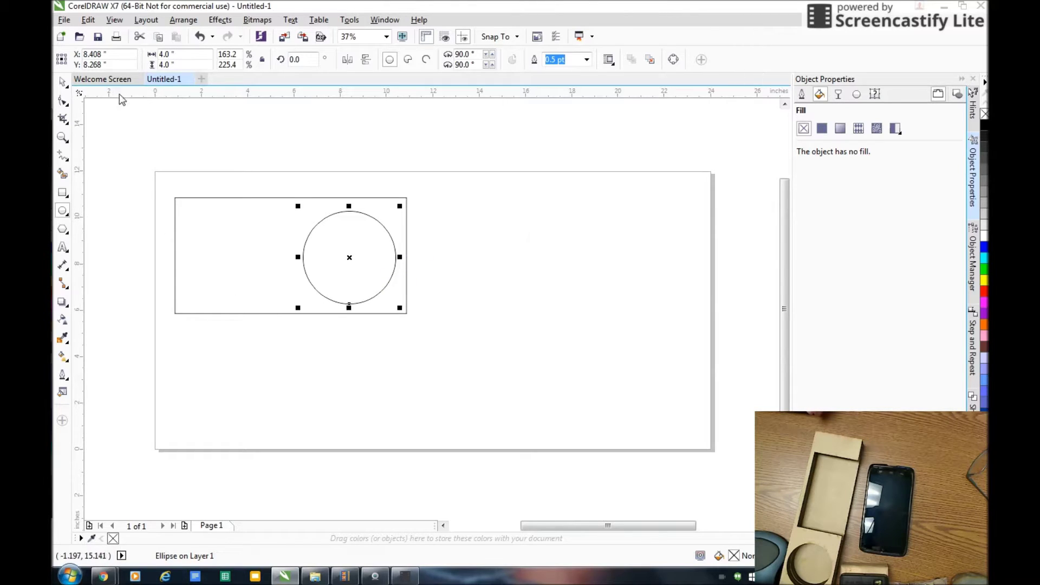
# Draw a roughly 4.6 × 3.1 inch cutout rectangle left of the circle, then select all three shapes.
pyautogui.click(62, 193)
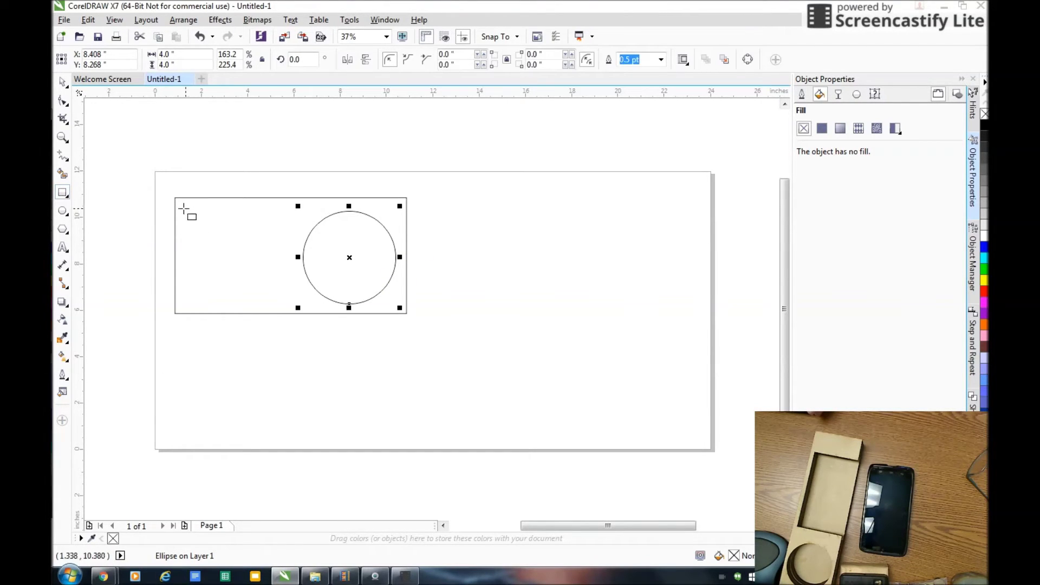
pyautogui.moveTo(183, 198); pyautogui.dragTo(293, 289)
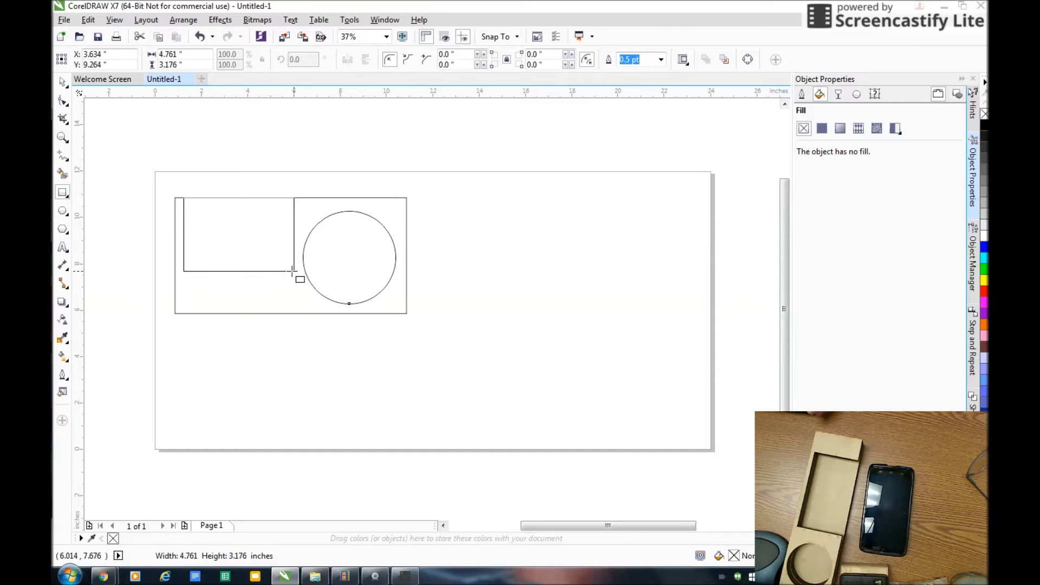
pyautogui.moveTo(293, 289); pyautogui.dragTo(291, 270)
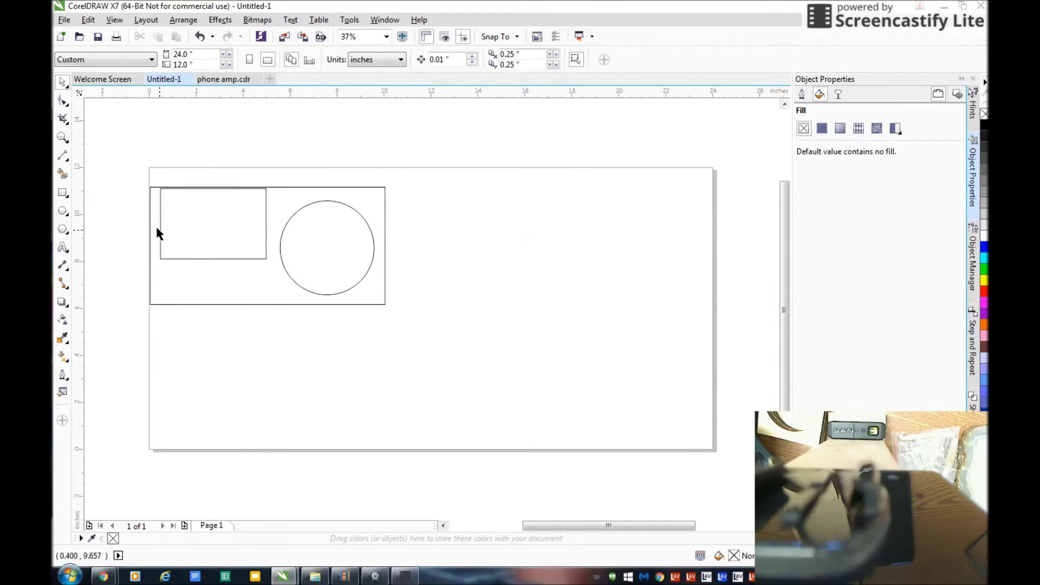
pyautogui.moveTo(114, 145); pyautogui.dragTo(456, 349)
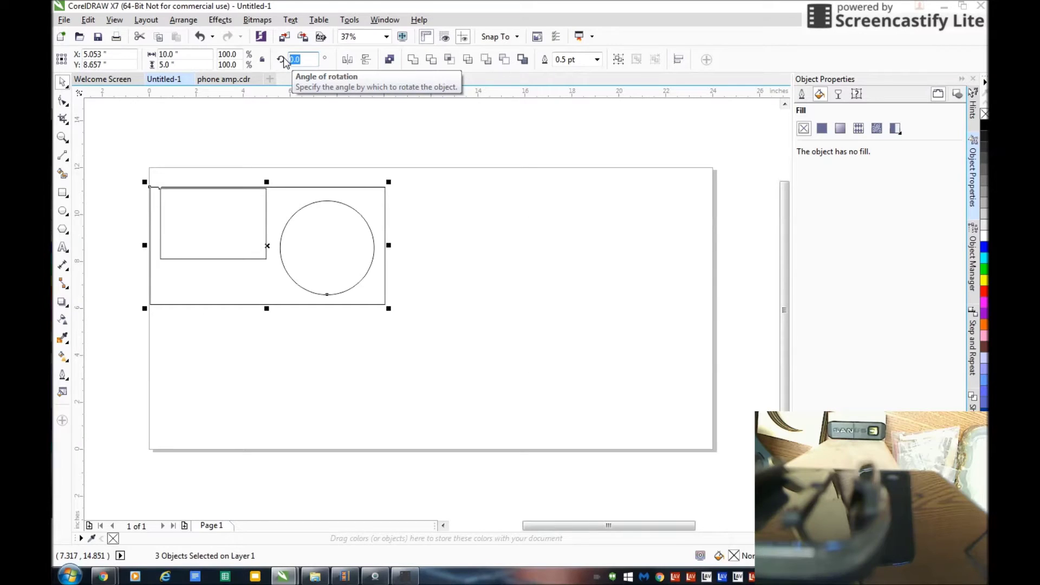
pyautogui.write('270')
# Rotate the layout upright along the page's left side and delete the copy's inner cutout rectangle.
pyautogui.press('Return')
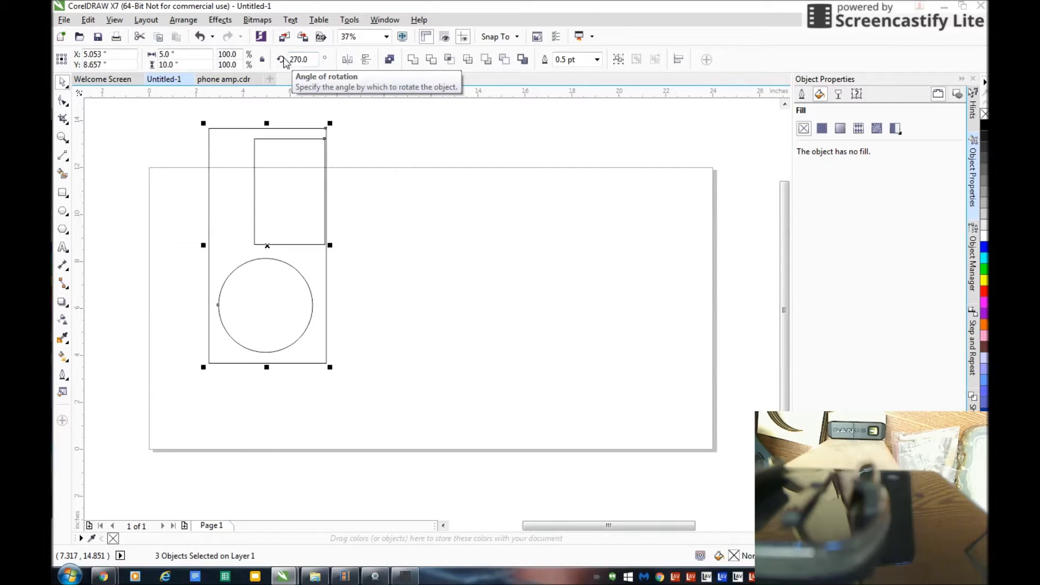
pyautogui.moveTo(264, 250); pyautogui.dragTo(213, 297)
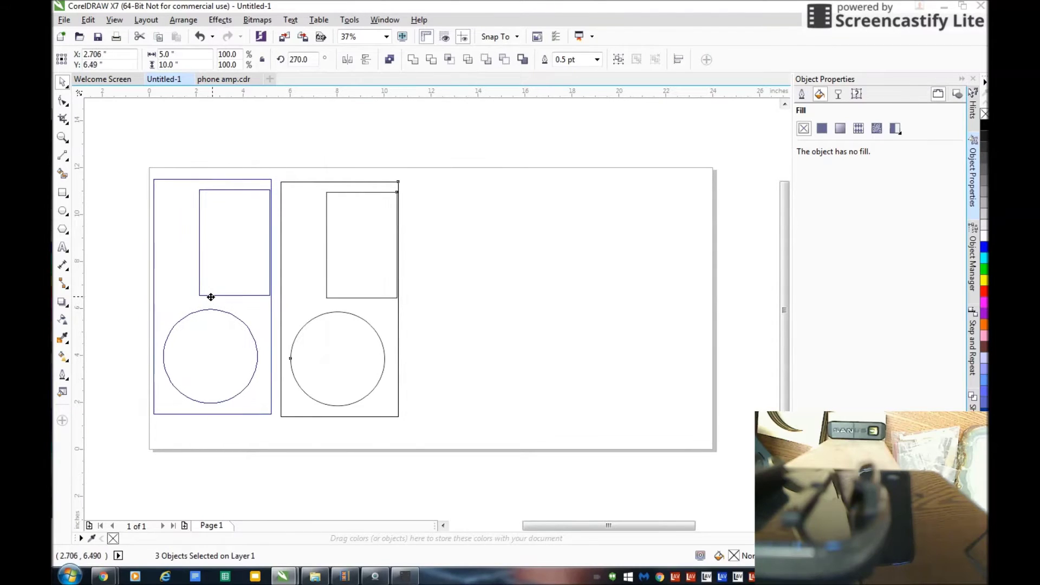
pyautogui.click(470, 287)
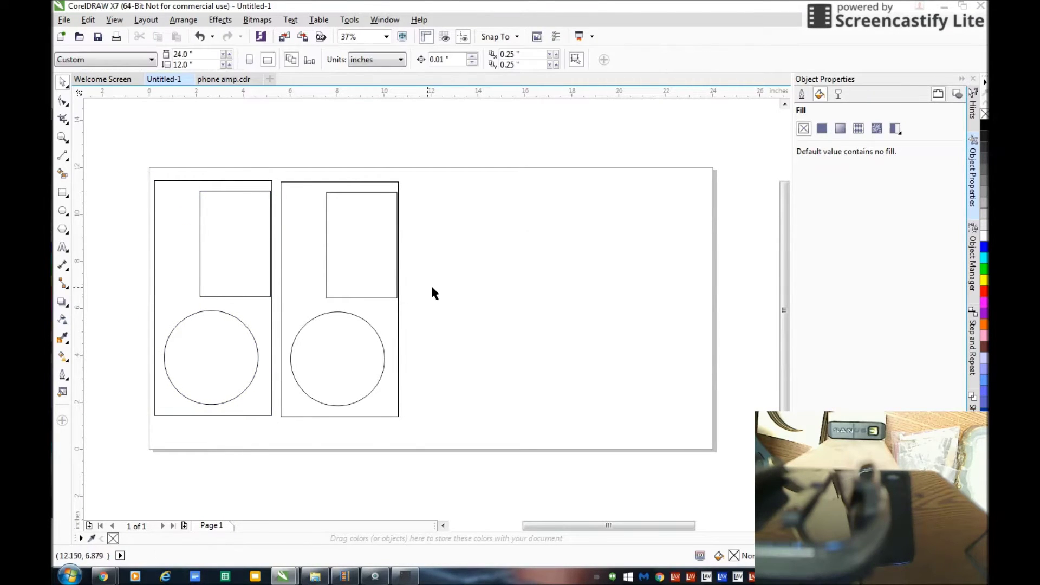
pyautogui.click(340, 193)
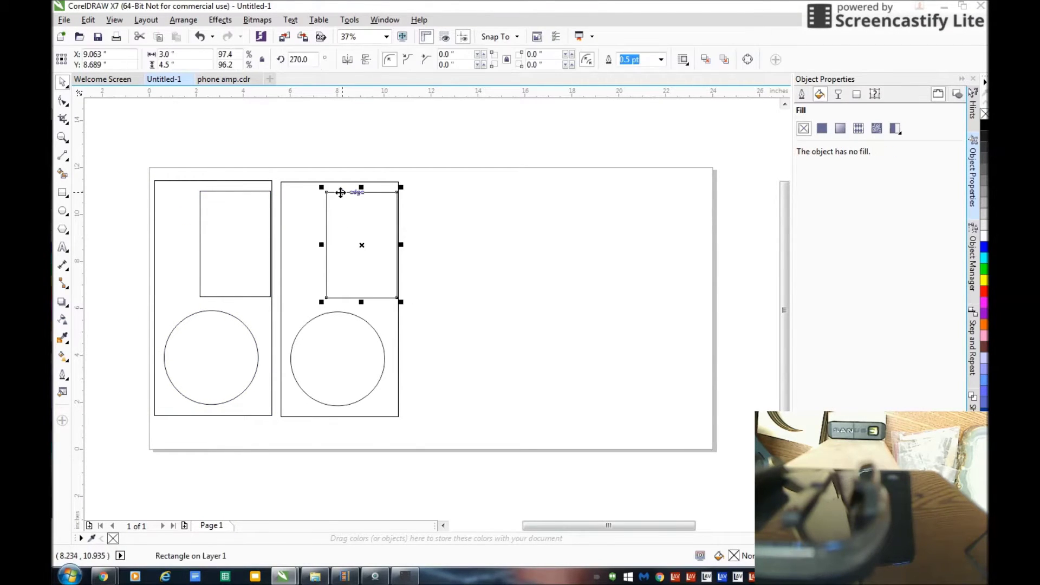
pyautogui.press('Delete')
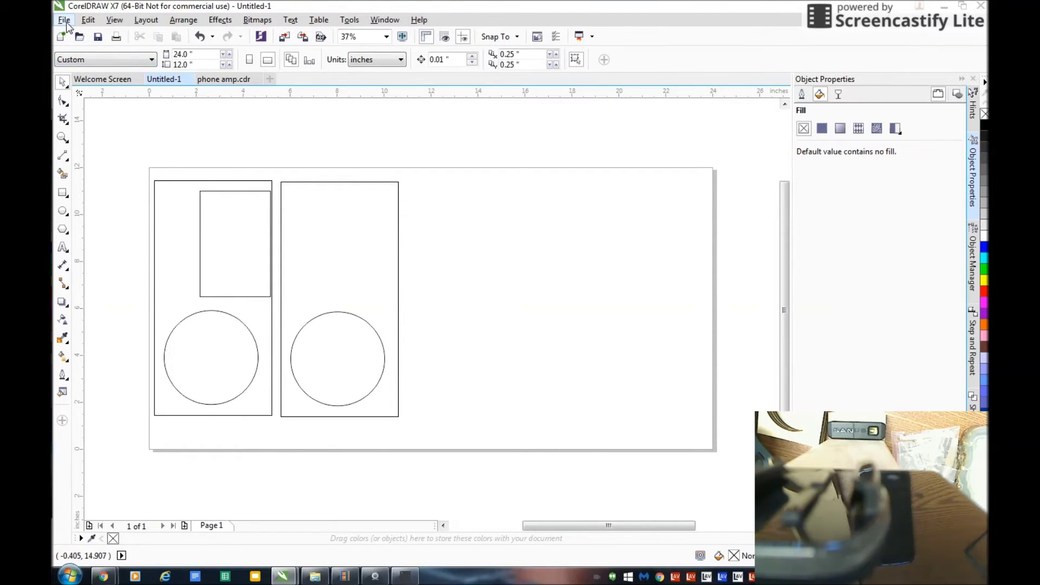
# Add a 3 × 6 inch rectangle at the second outline's top-right, reaching down over its circle.
pyautogui.click(62, 193)
pyautogui.moveTo(296, 193); pyautogui.dragTo(388, 300)
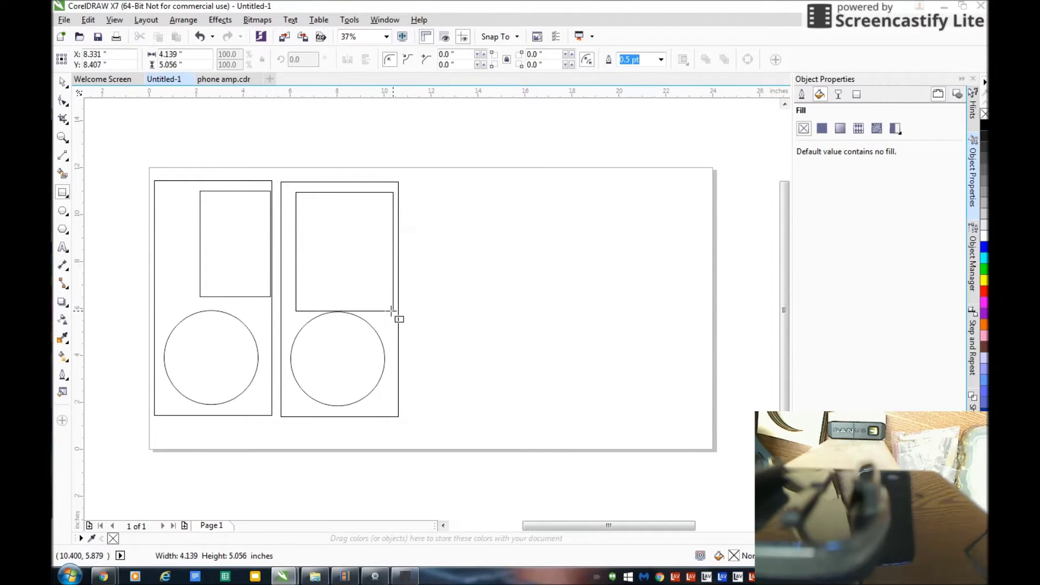
pyautogui.moveTo(388, 300); pyautogui.dragTo(388, 307)
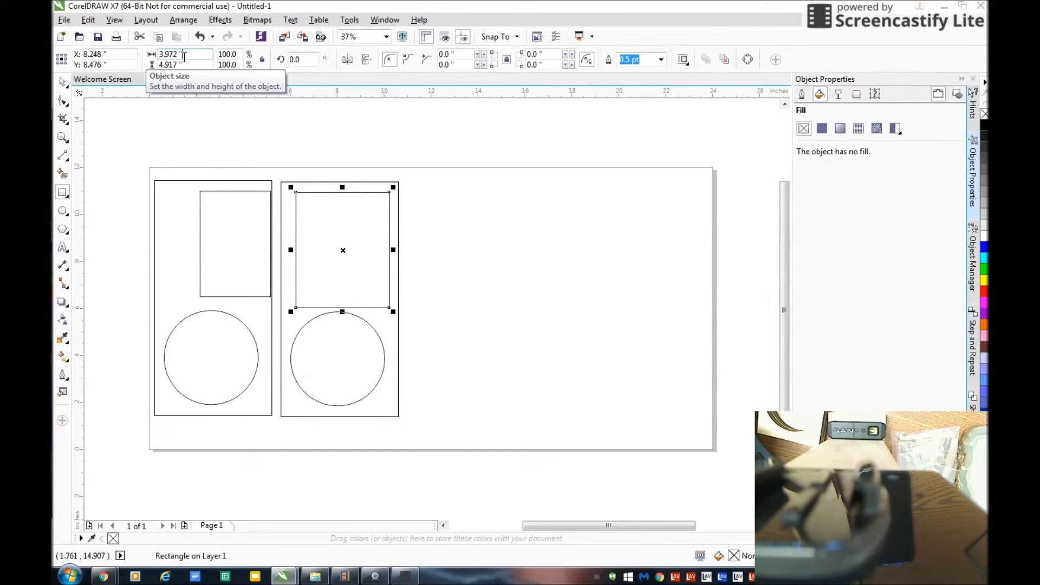
pyautogui.moveTo(185, 56); pyautogui.dragTo(167, 53)
pyautogui.write('3')
pyautogui.write('6')
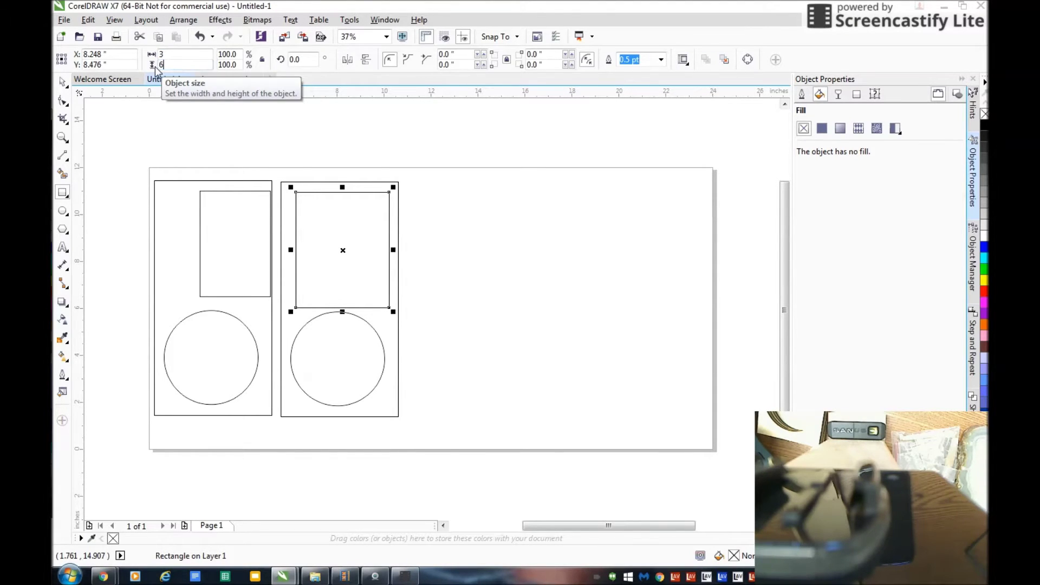
pyautogui.press('Return')
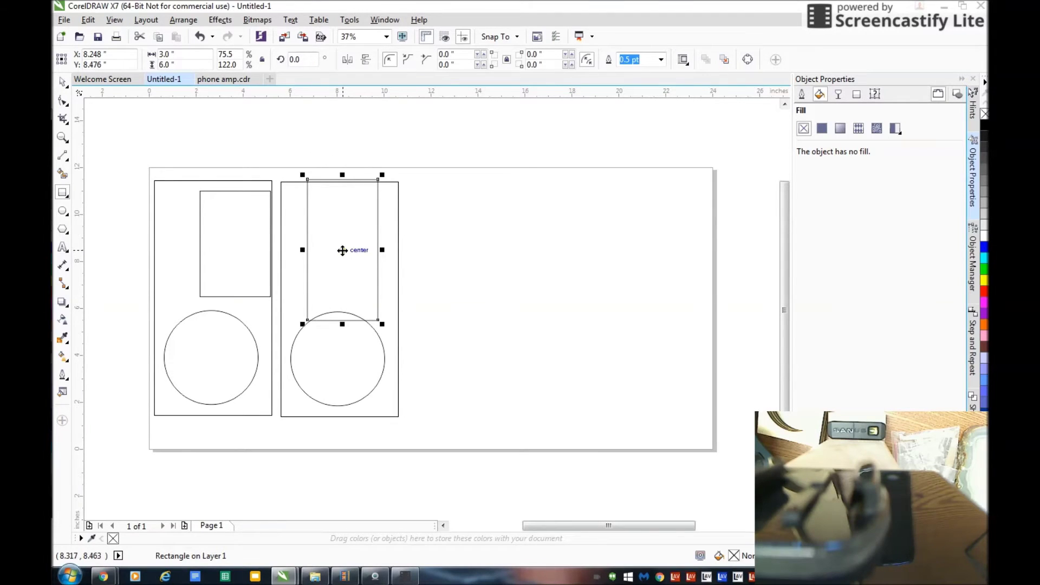
pyautogui.moveTo(343, 250); pyautogui.dragTo(362, 252)
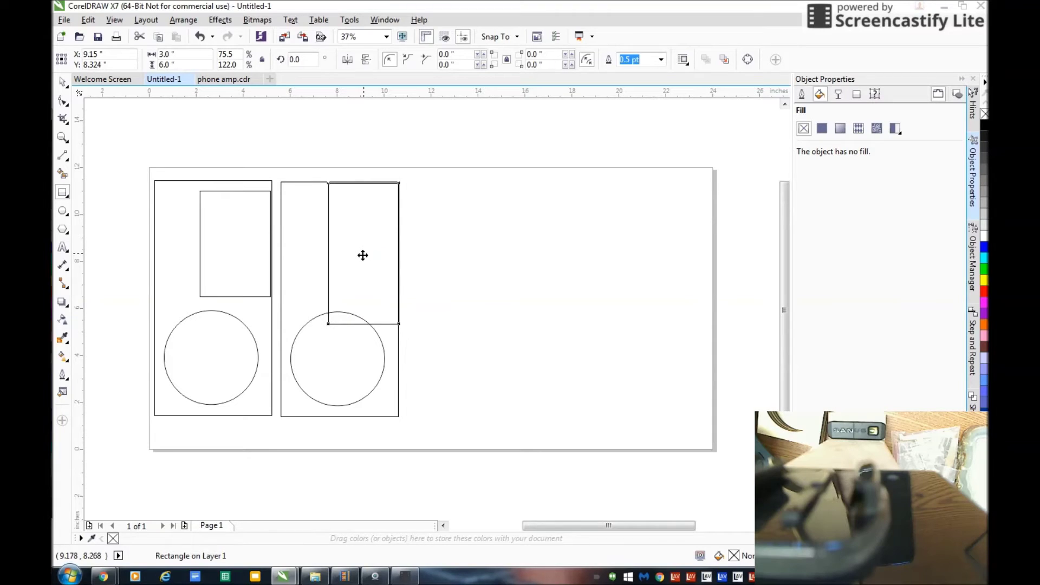
pyautogui.moveTo(361, 253); pyautogui.dragTo(362, 262)
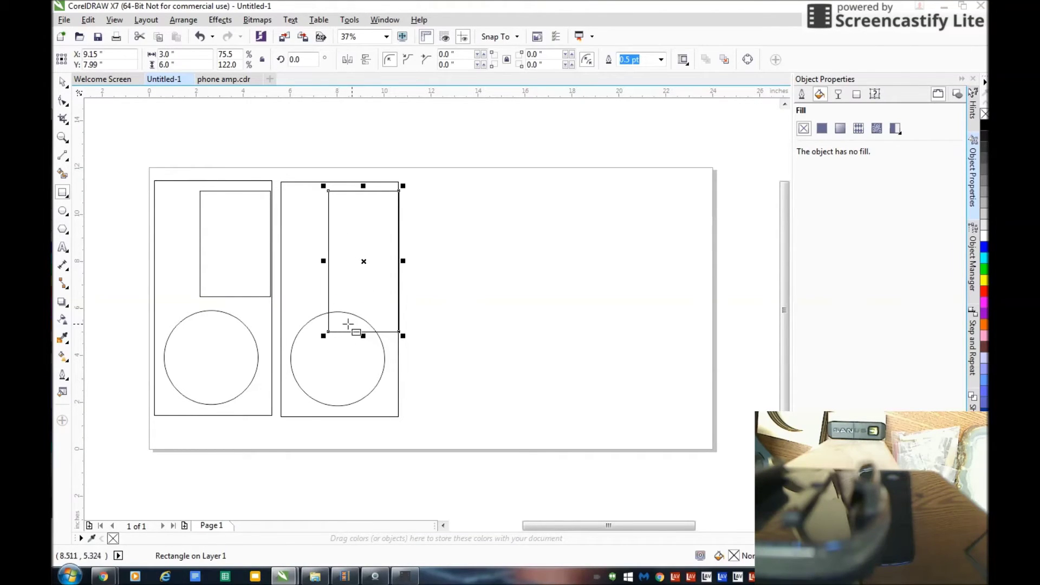
# Drag-copy the second outline twice to the right, then select all twelve shapes.
pyautogui.keyDown('shift'); pyautogui.click(381, 313); pyautogui.keyUp('shift')
pyautogui.moveTo(382, 313); pyautogui.dragTo(434, 453)
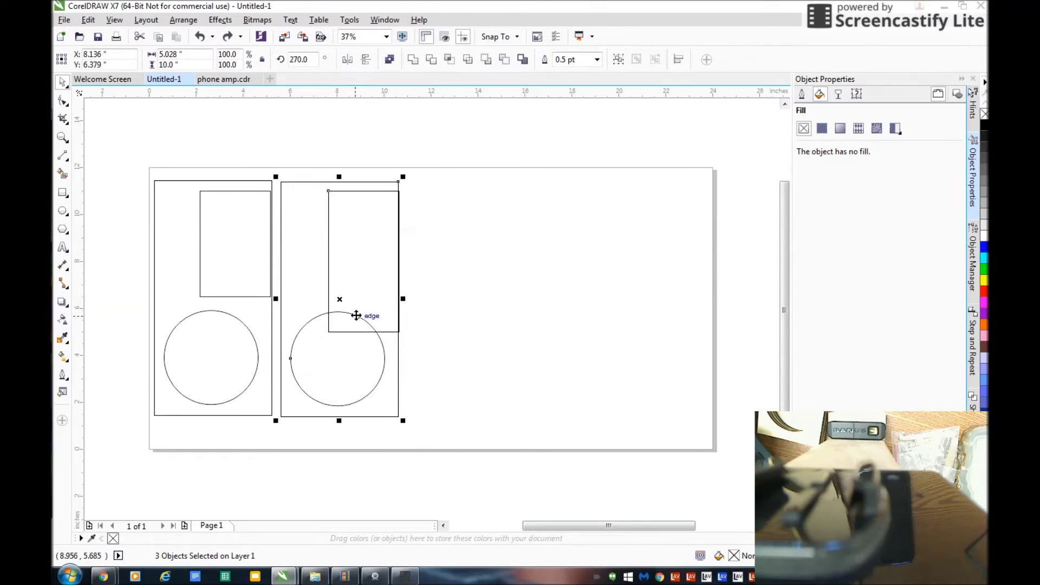
pyautogui.moveTo(337, 296); pyautogui.dragTo(464, 300)
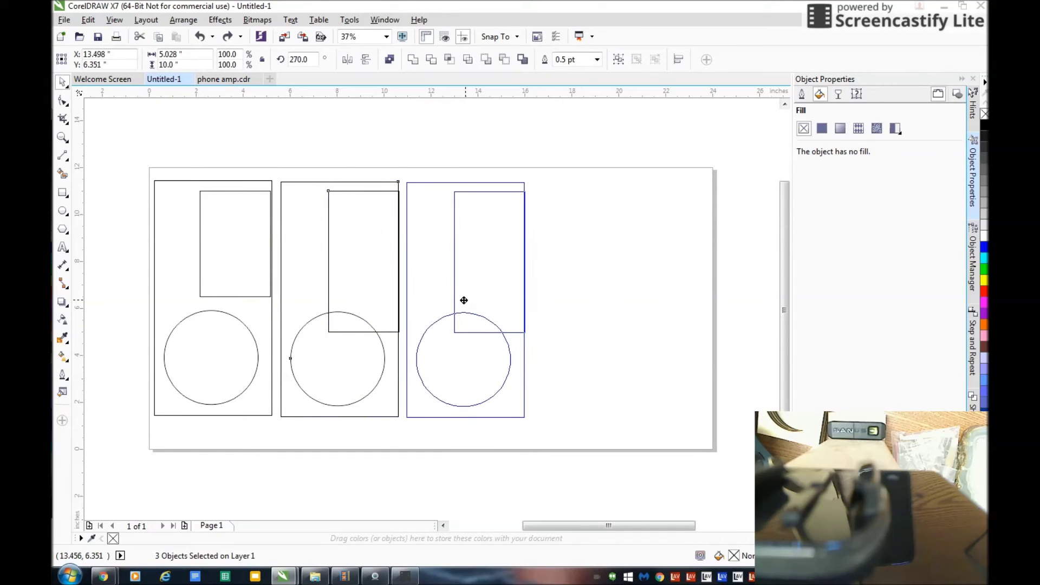
pyautogui.moveTo(463, 299); pyautogui.dragTo(589, 300)
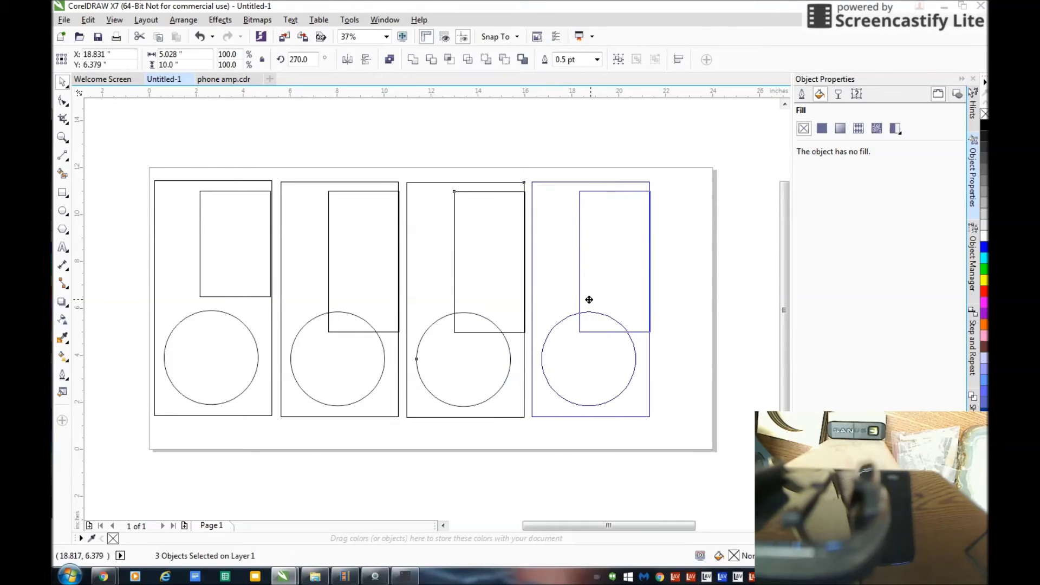
pyautogui.moveTo(588, 299); pyautogui.dragTo(590, 300)
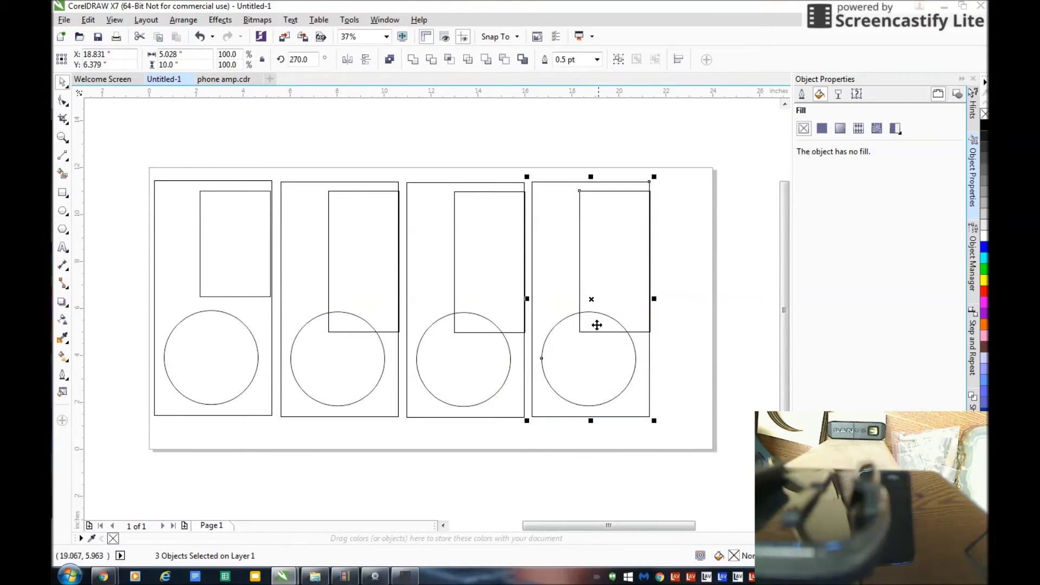
pyautogui.click(579, 438)
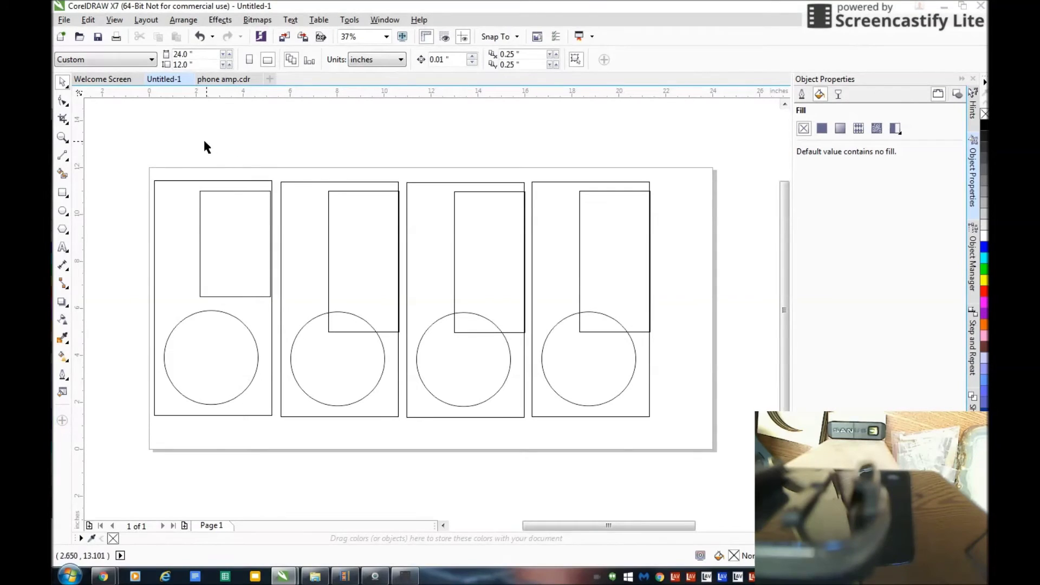
pyautogui.moveTo(112, 136); pyautogui.dragTo(746, 484)
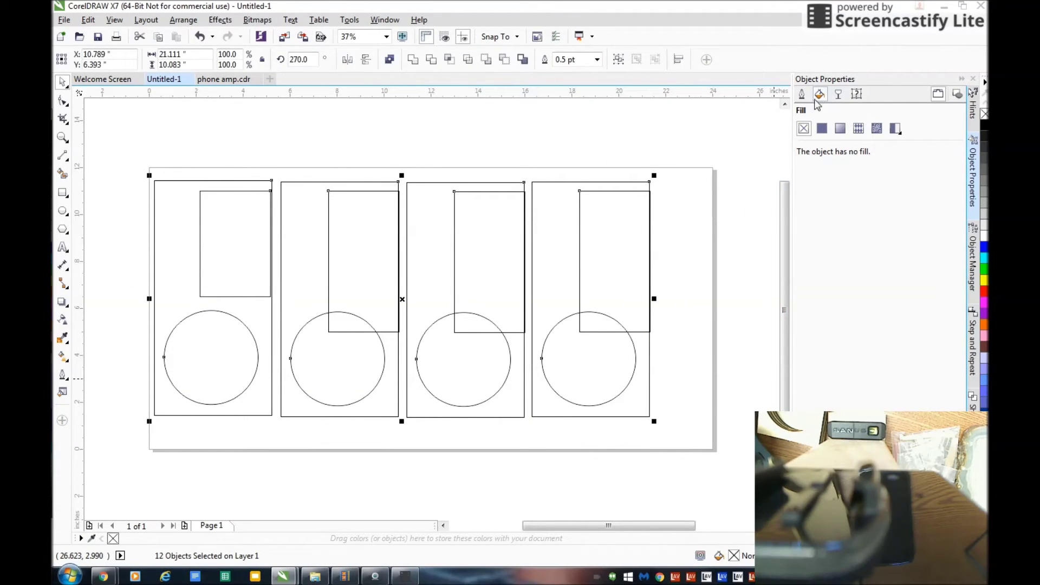
# Set the selected shapes' outlines to hairline width and red in Object Properties.
pyautogui.click(803, 95)
pyautogui.click(899, 128)
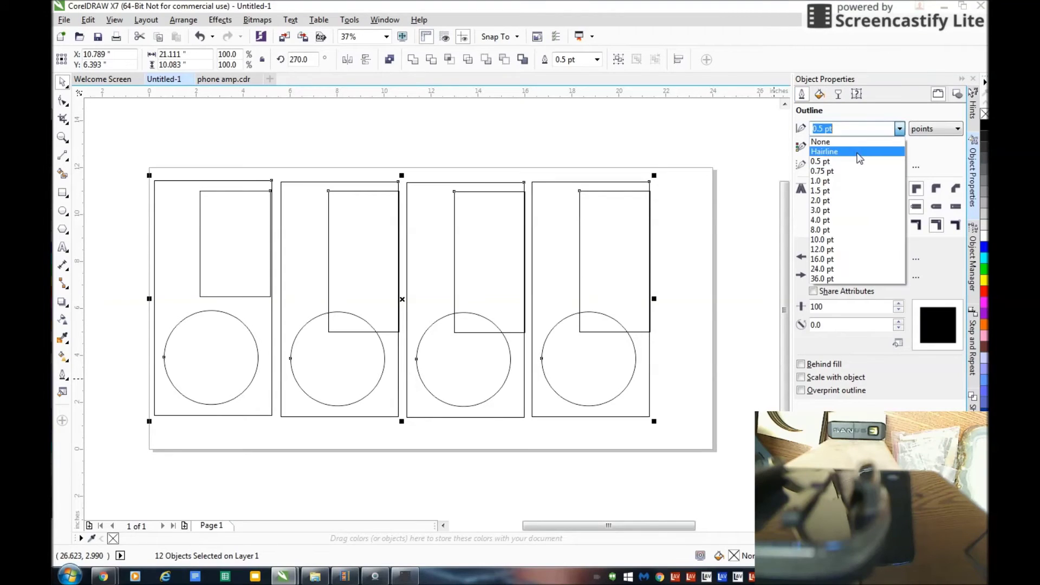
pyautogui.click(853, 154)
pyautogui.click(898, 147)
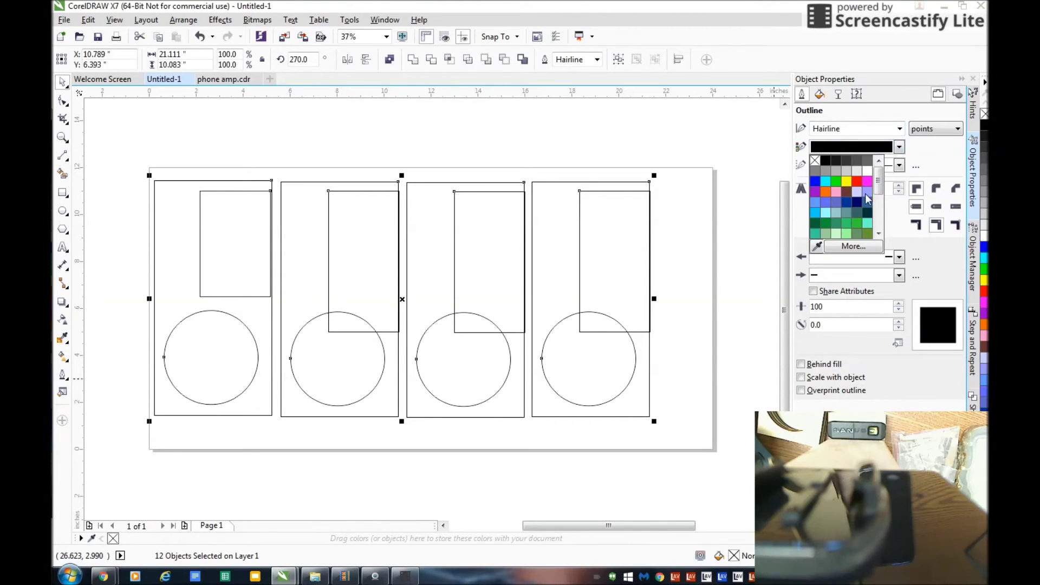
pyautogui.click(857, 181)
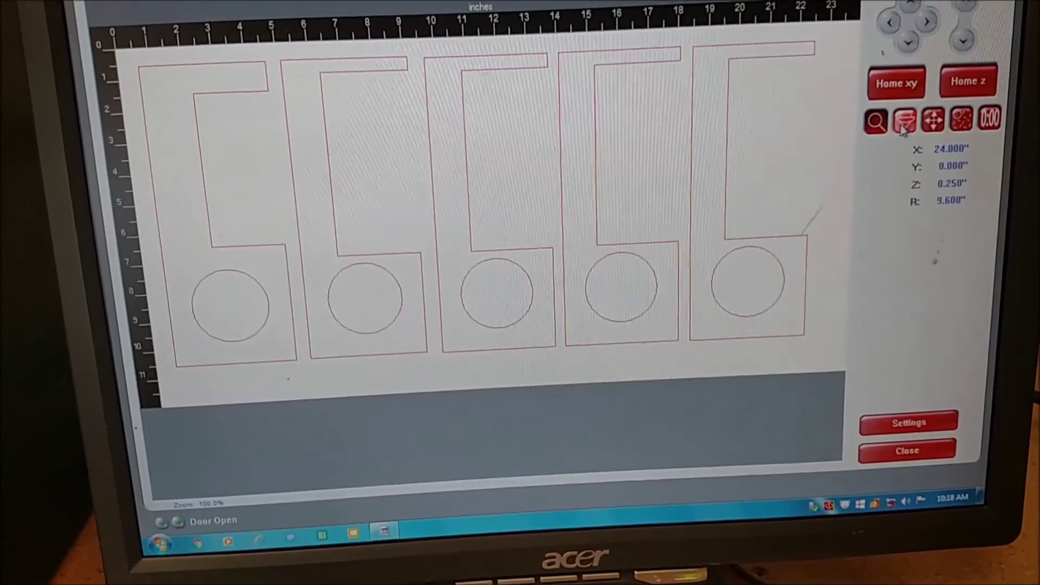
# Move the laser head to a chosen point over the layout in RetinaEngrave.
pyautogui.click(896, 99)
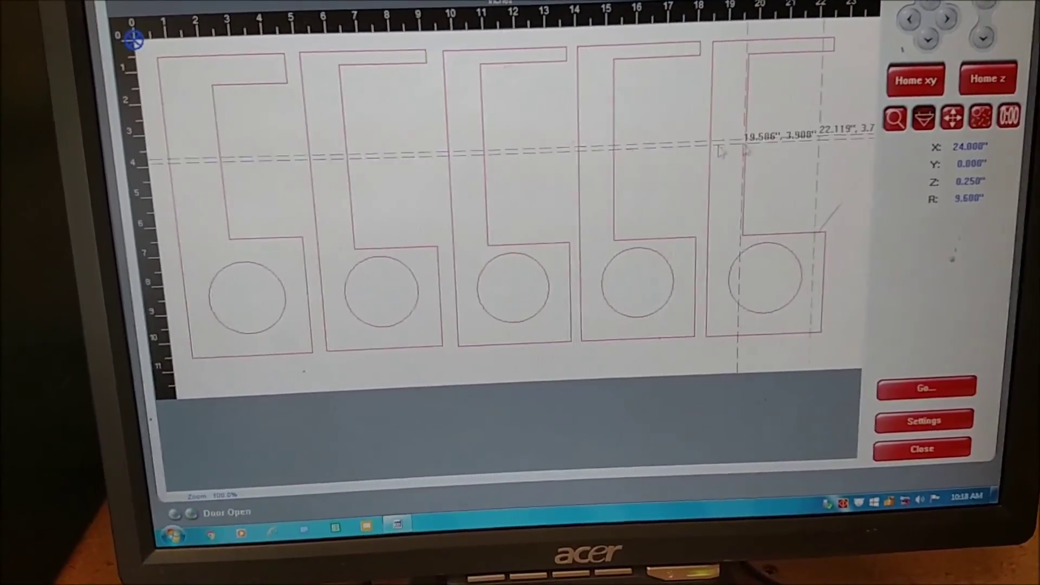
pyautogui.click(447, 132)
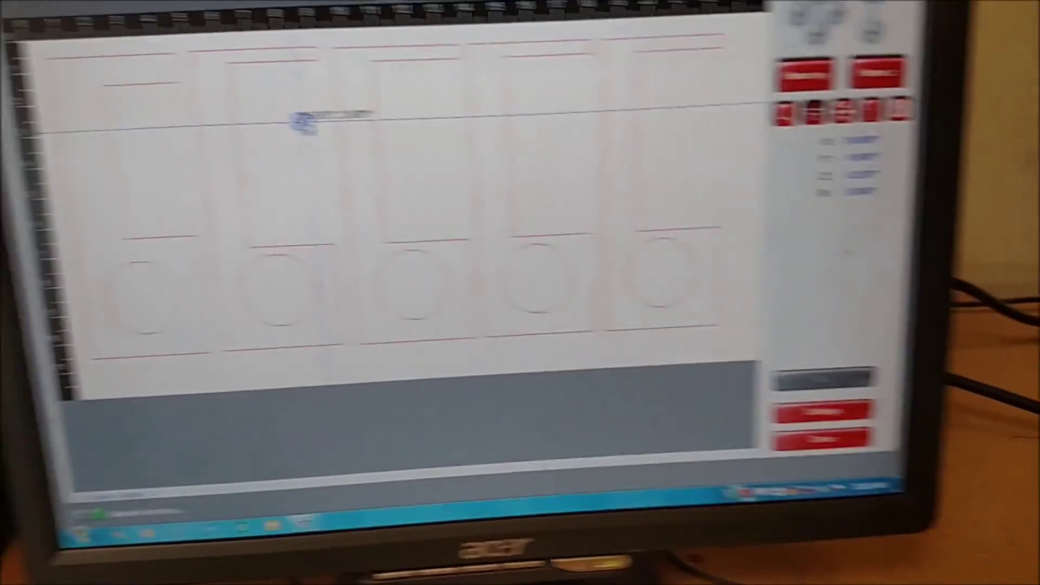